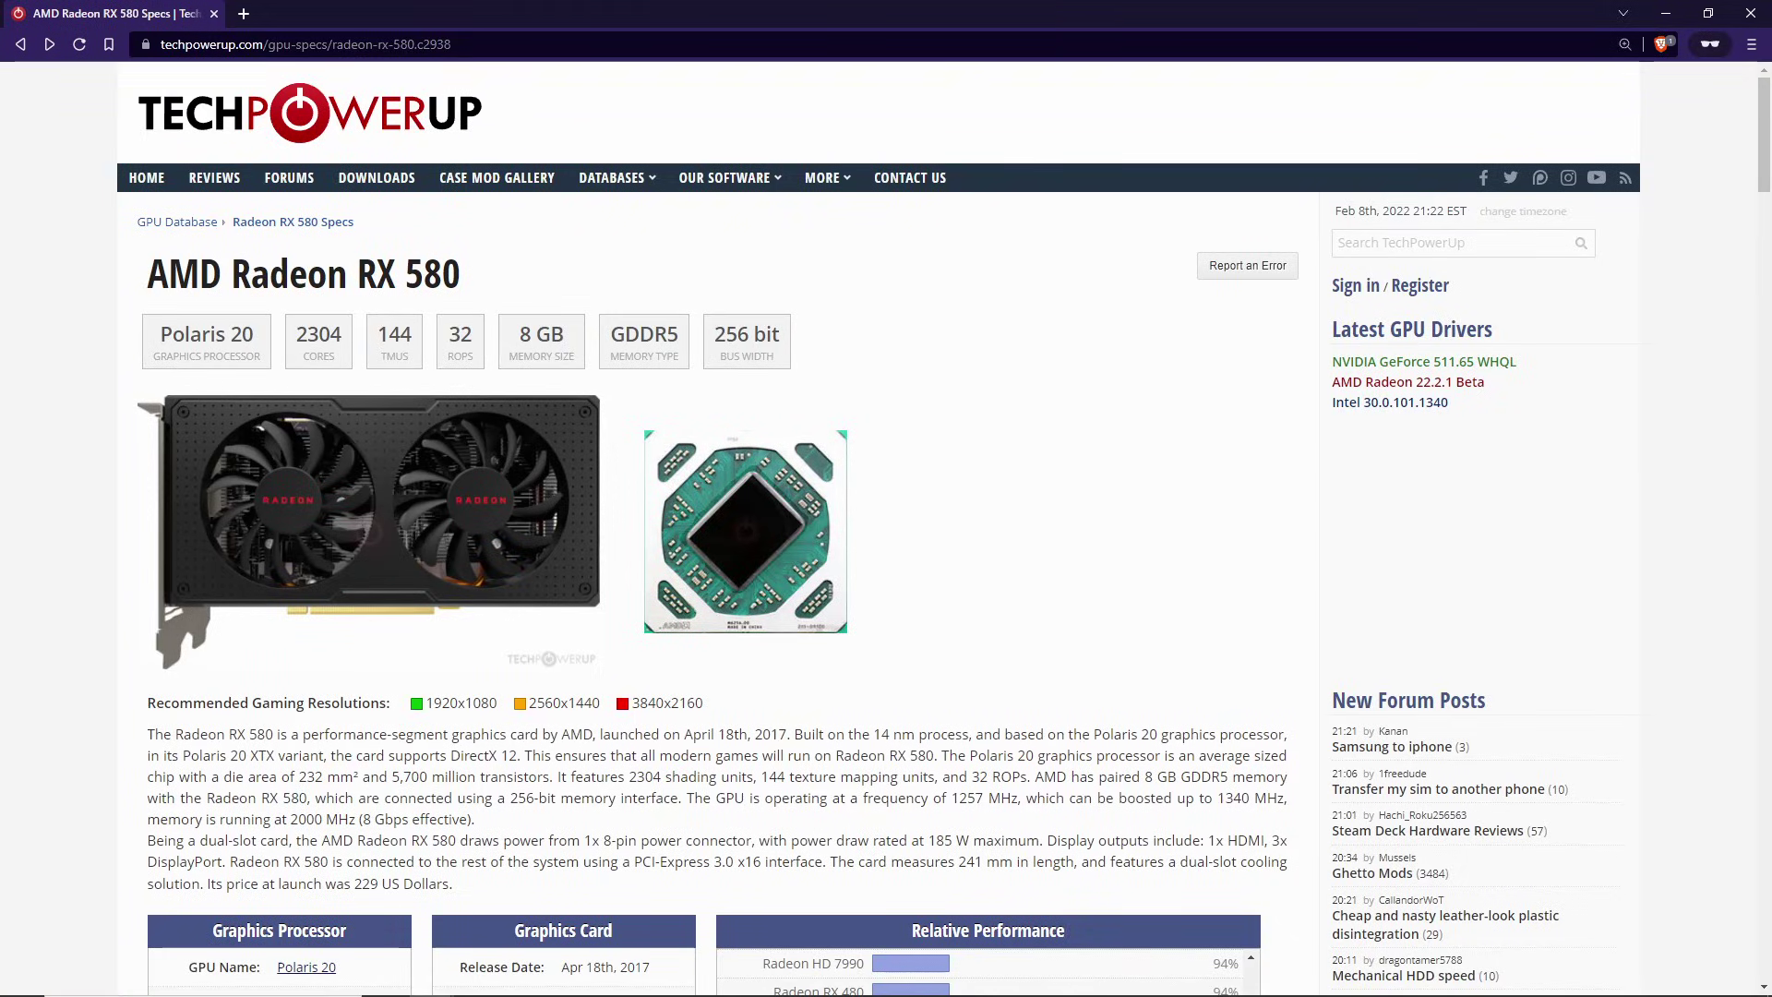
- Highlight the 'April 18th, 2017' launch date in the RX 580 description
drag(601, 734, 786, 734)
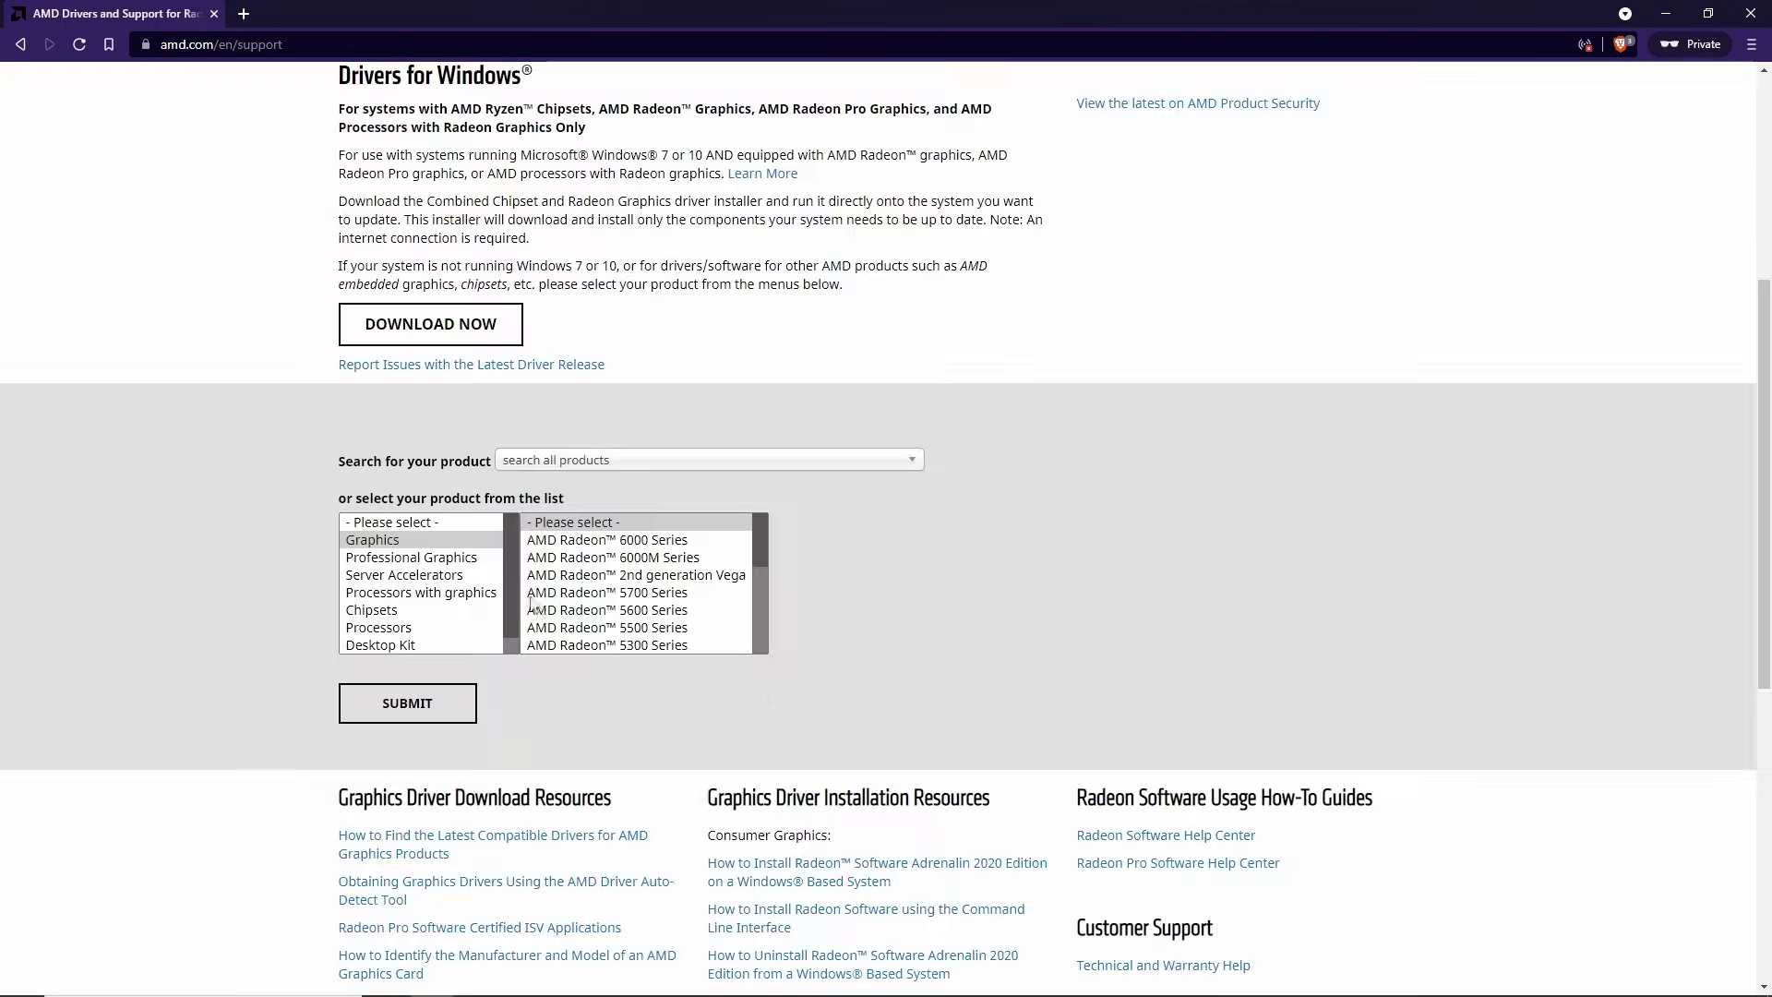
- Download the Windows 10 64-bit Adrenalin 21.12.1 driver for the Radeon RX 580
click(614, 593)
click(869, 566)
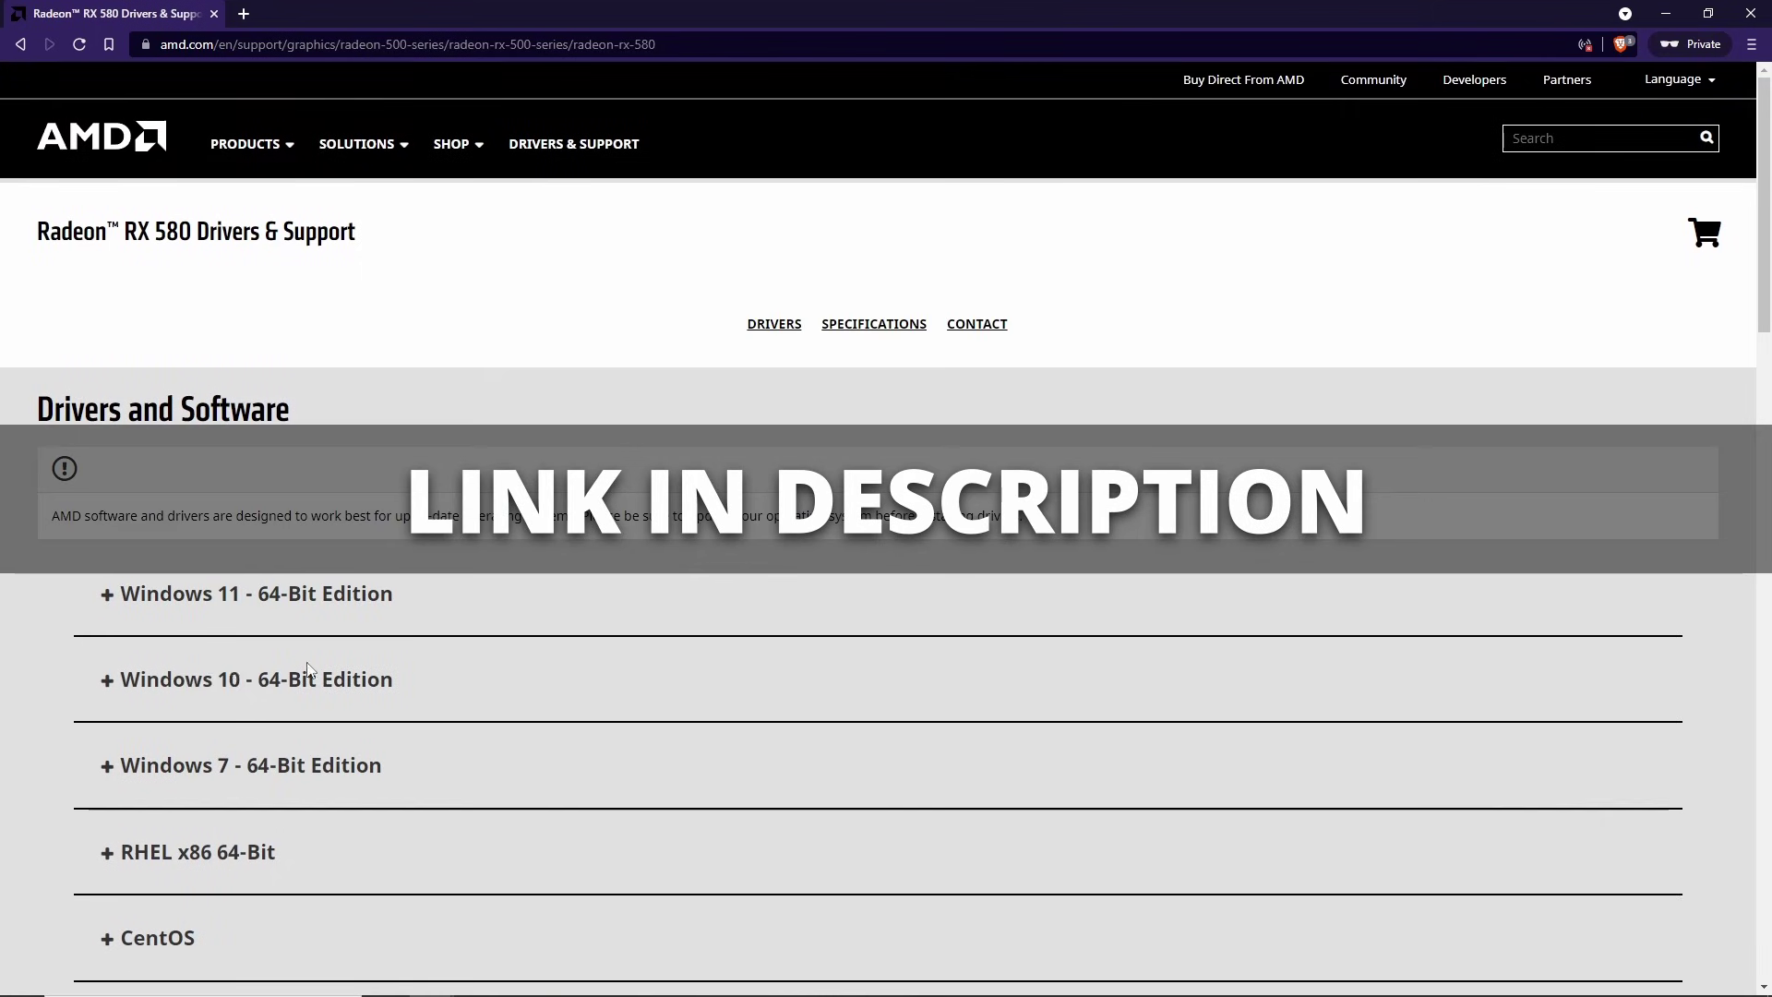
click(388, 678)
scroll(1401, 407, down, 1)
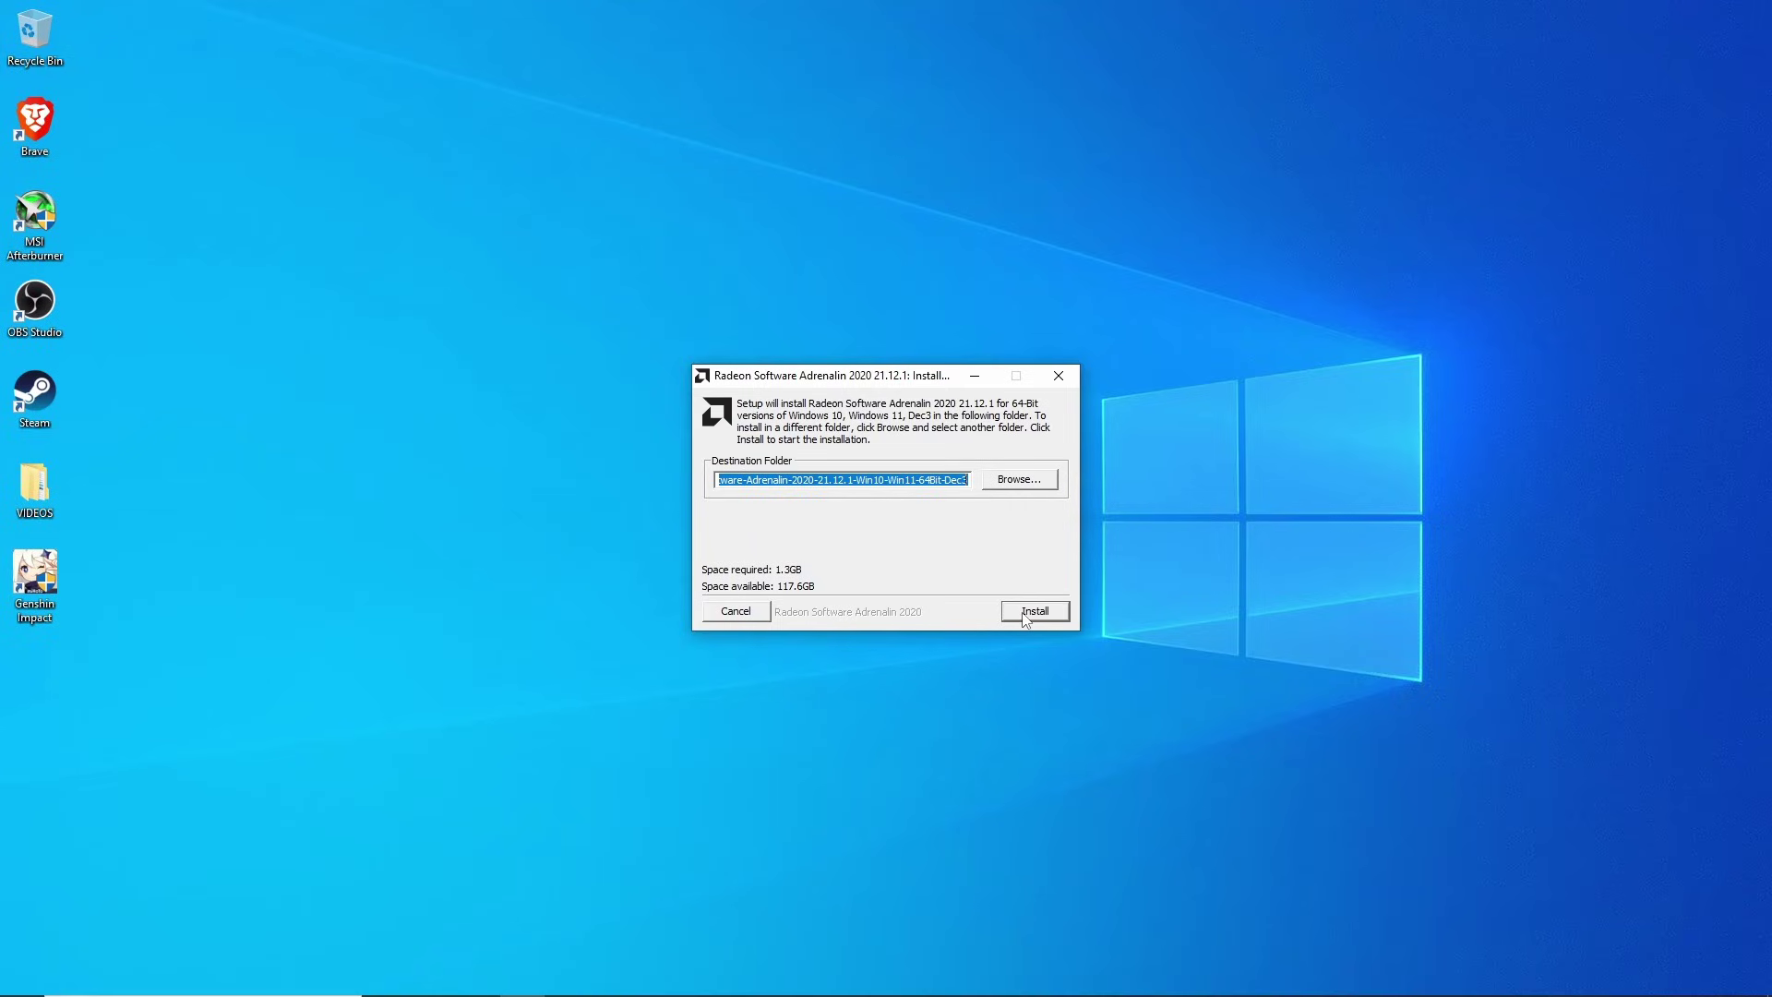
click(1031, 611)
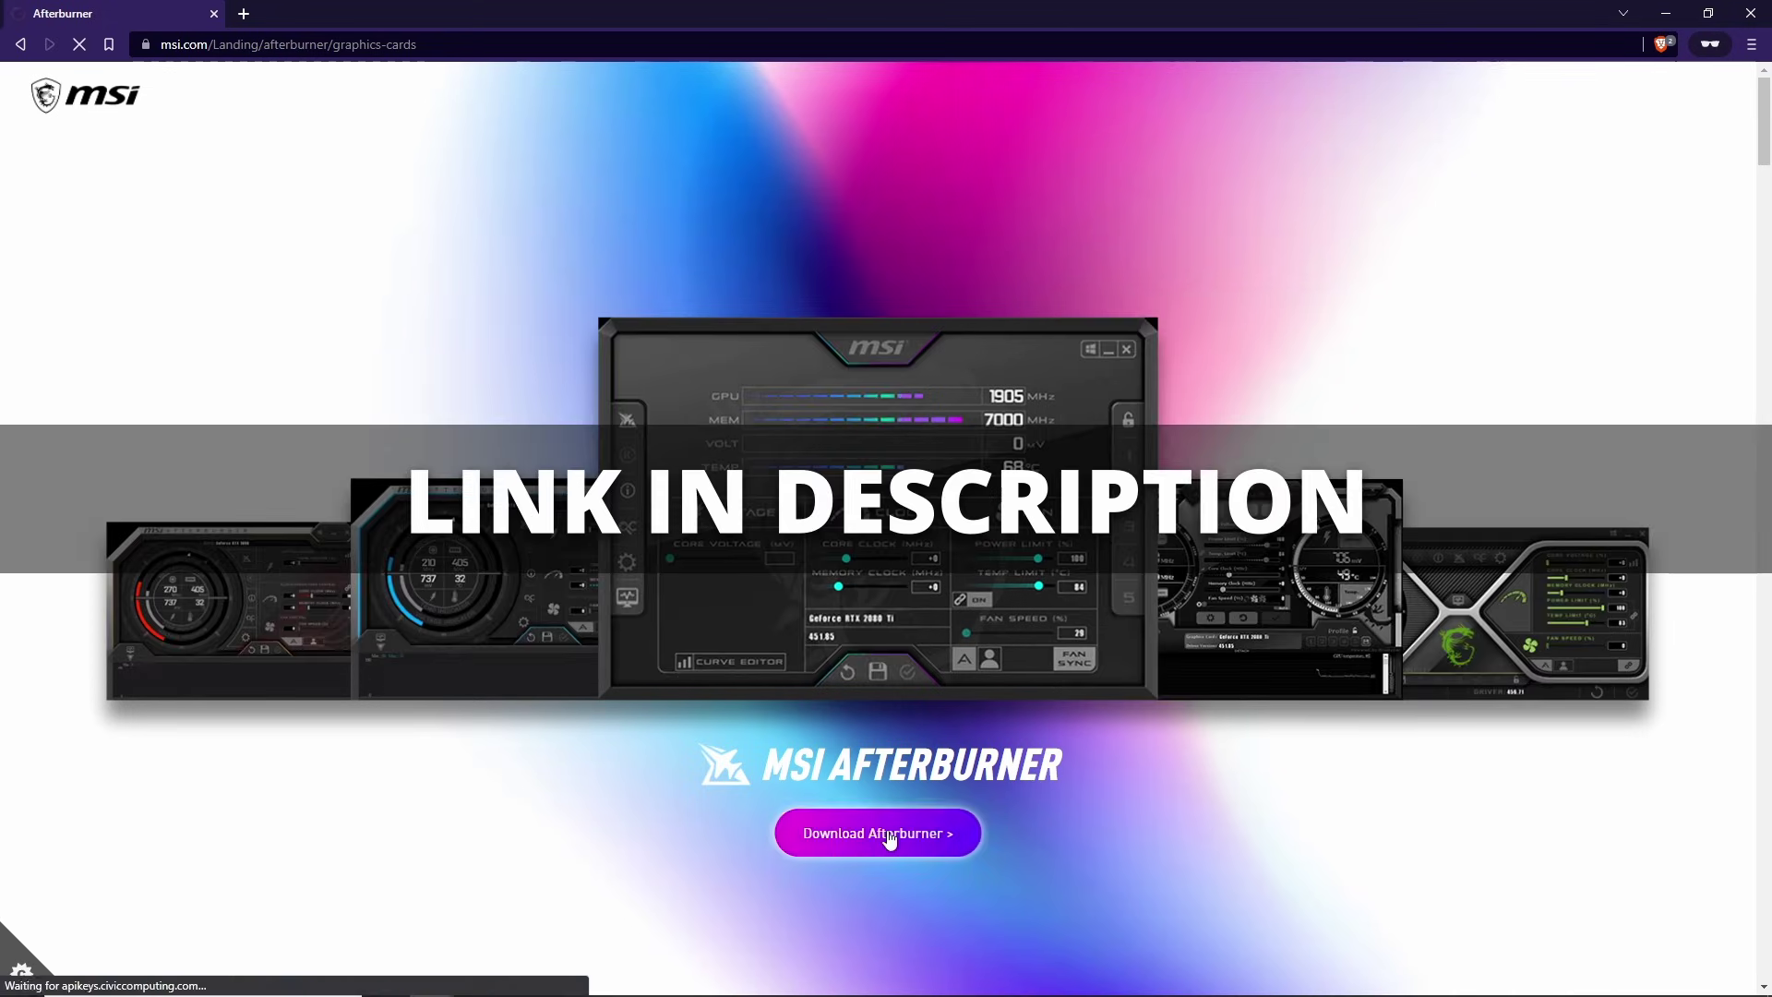
- Download MSIAfterburnerSetup.zip from the MSI site into the Downloads folder
click(829, 838)
click(83, 247)
click(729, 467)
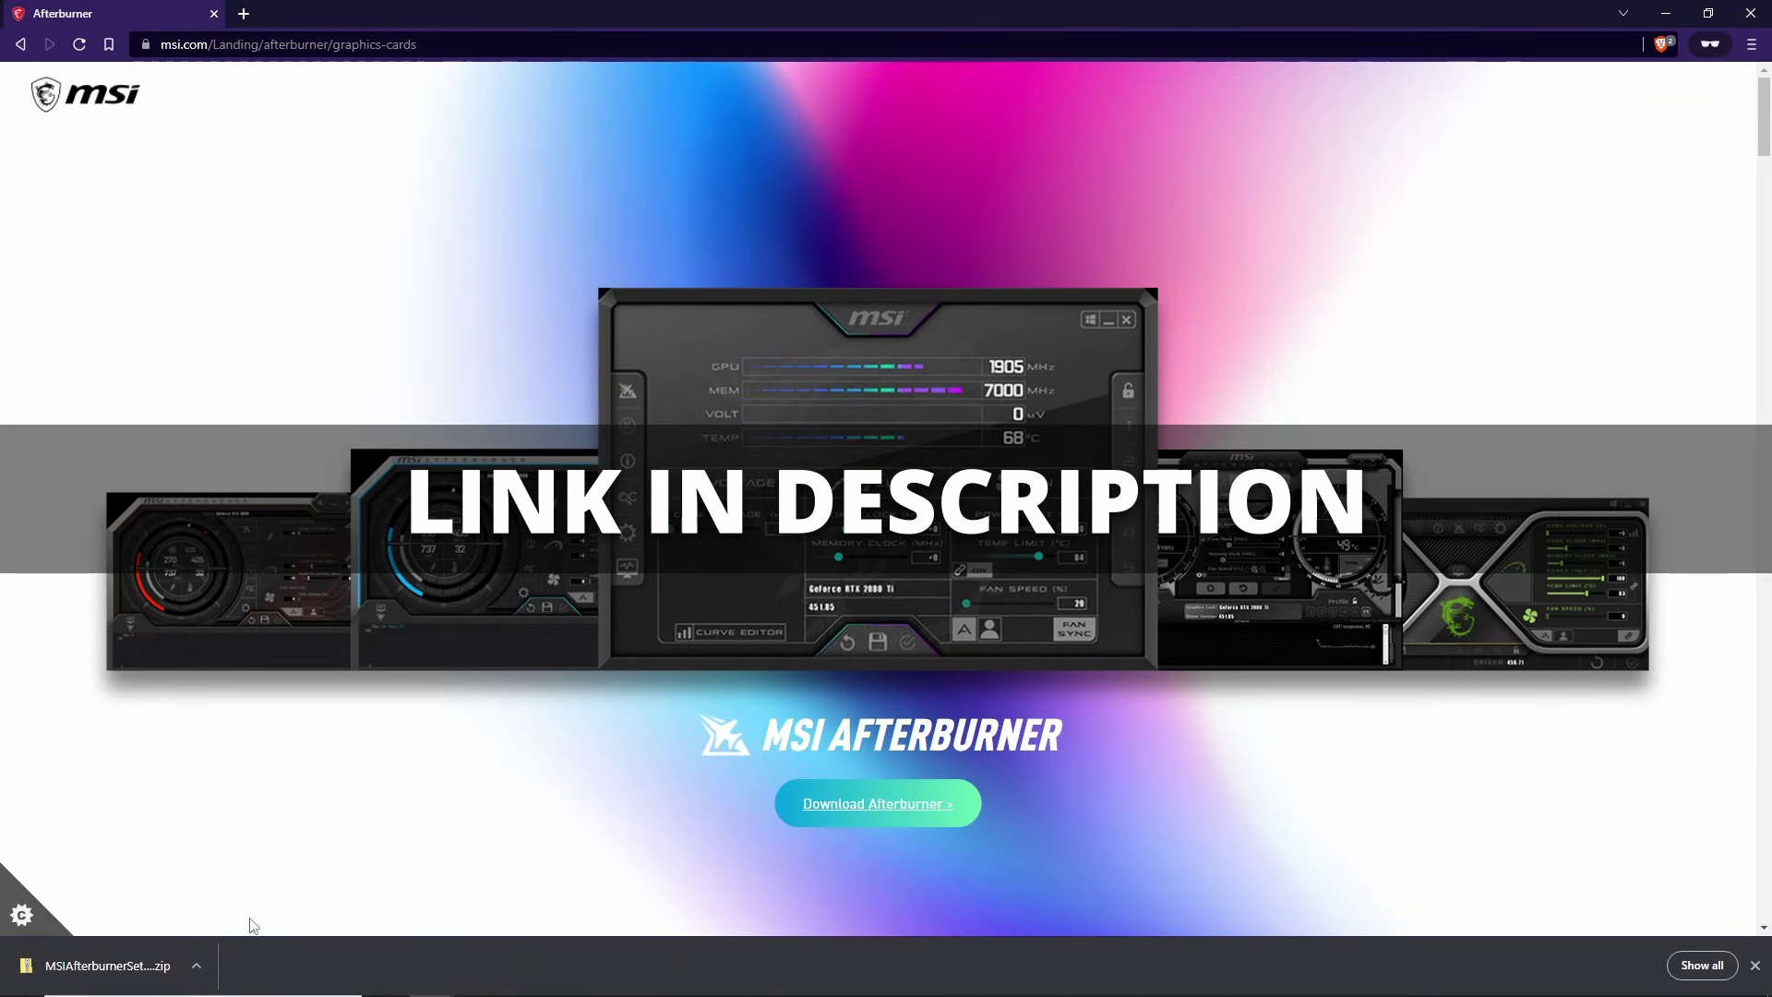
- Copy the setup file out of the zip into the Downloads folder
click(197, 966)
click(242, 853)
click(526, 346)
click(506, 282)
right_click(613, 611)
click(676, 775)
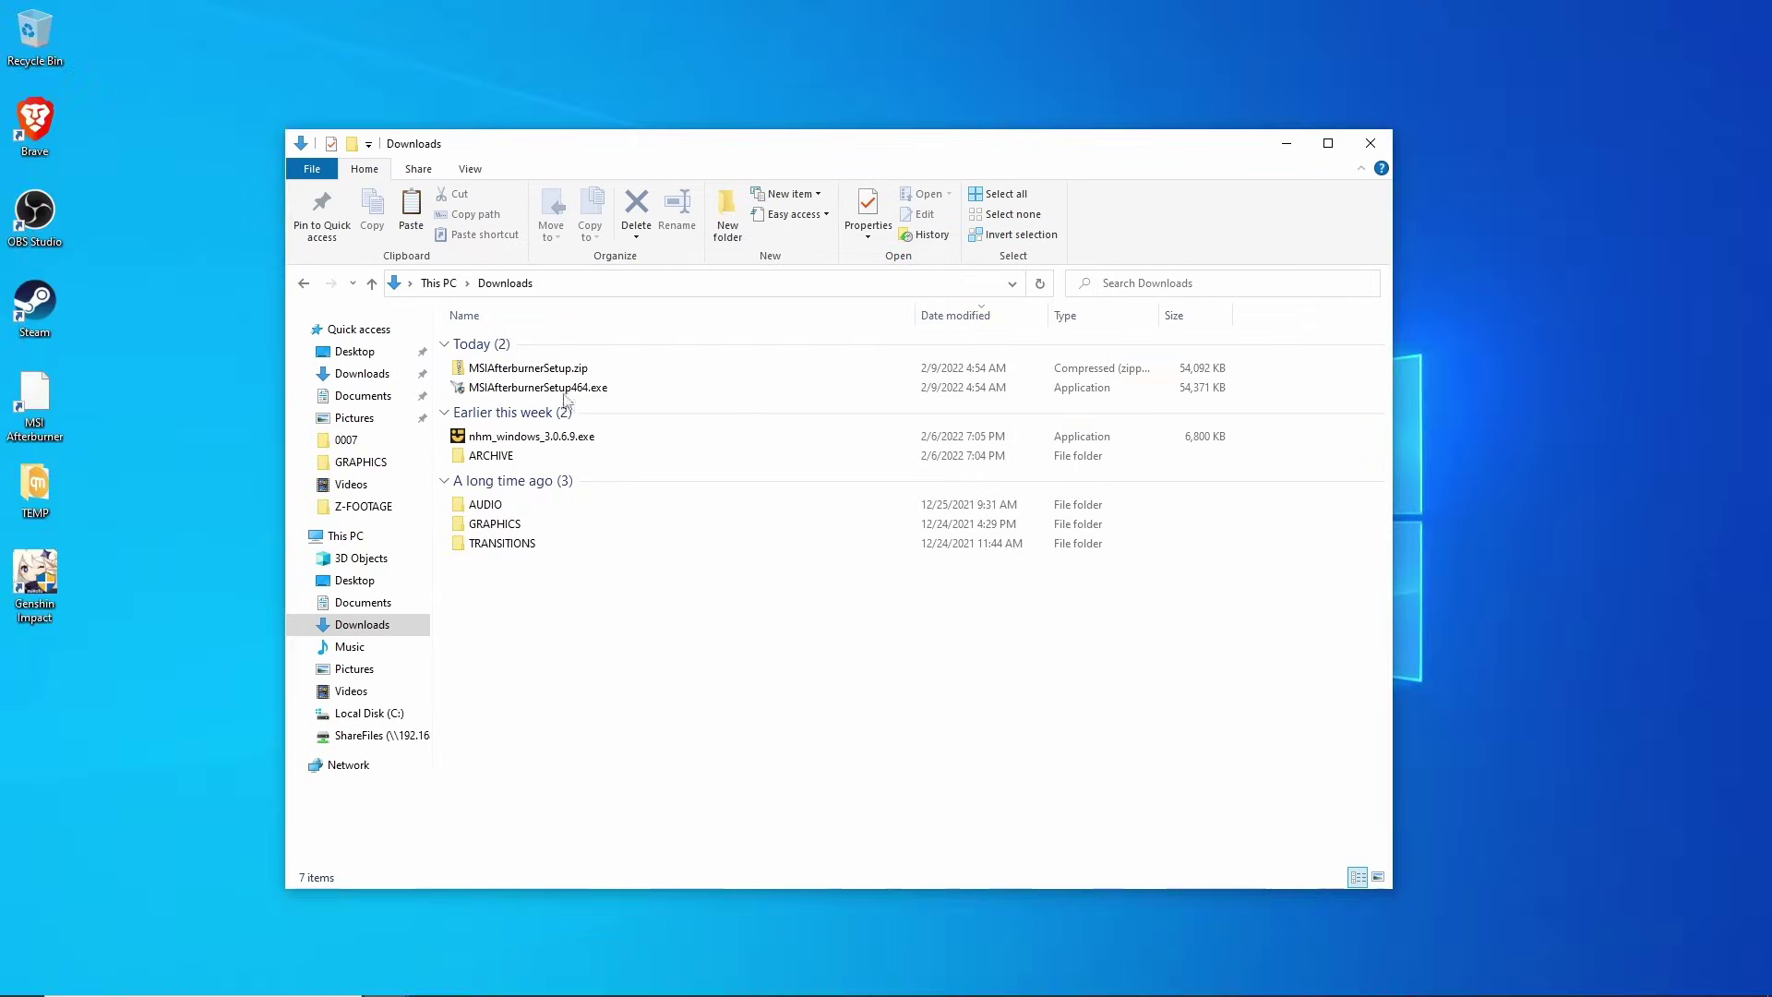
- Run MSIAfterburnerSetup464.exe in English and accept the license agreement
double_click(572, 388)
click(1287, 143)
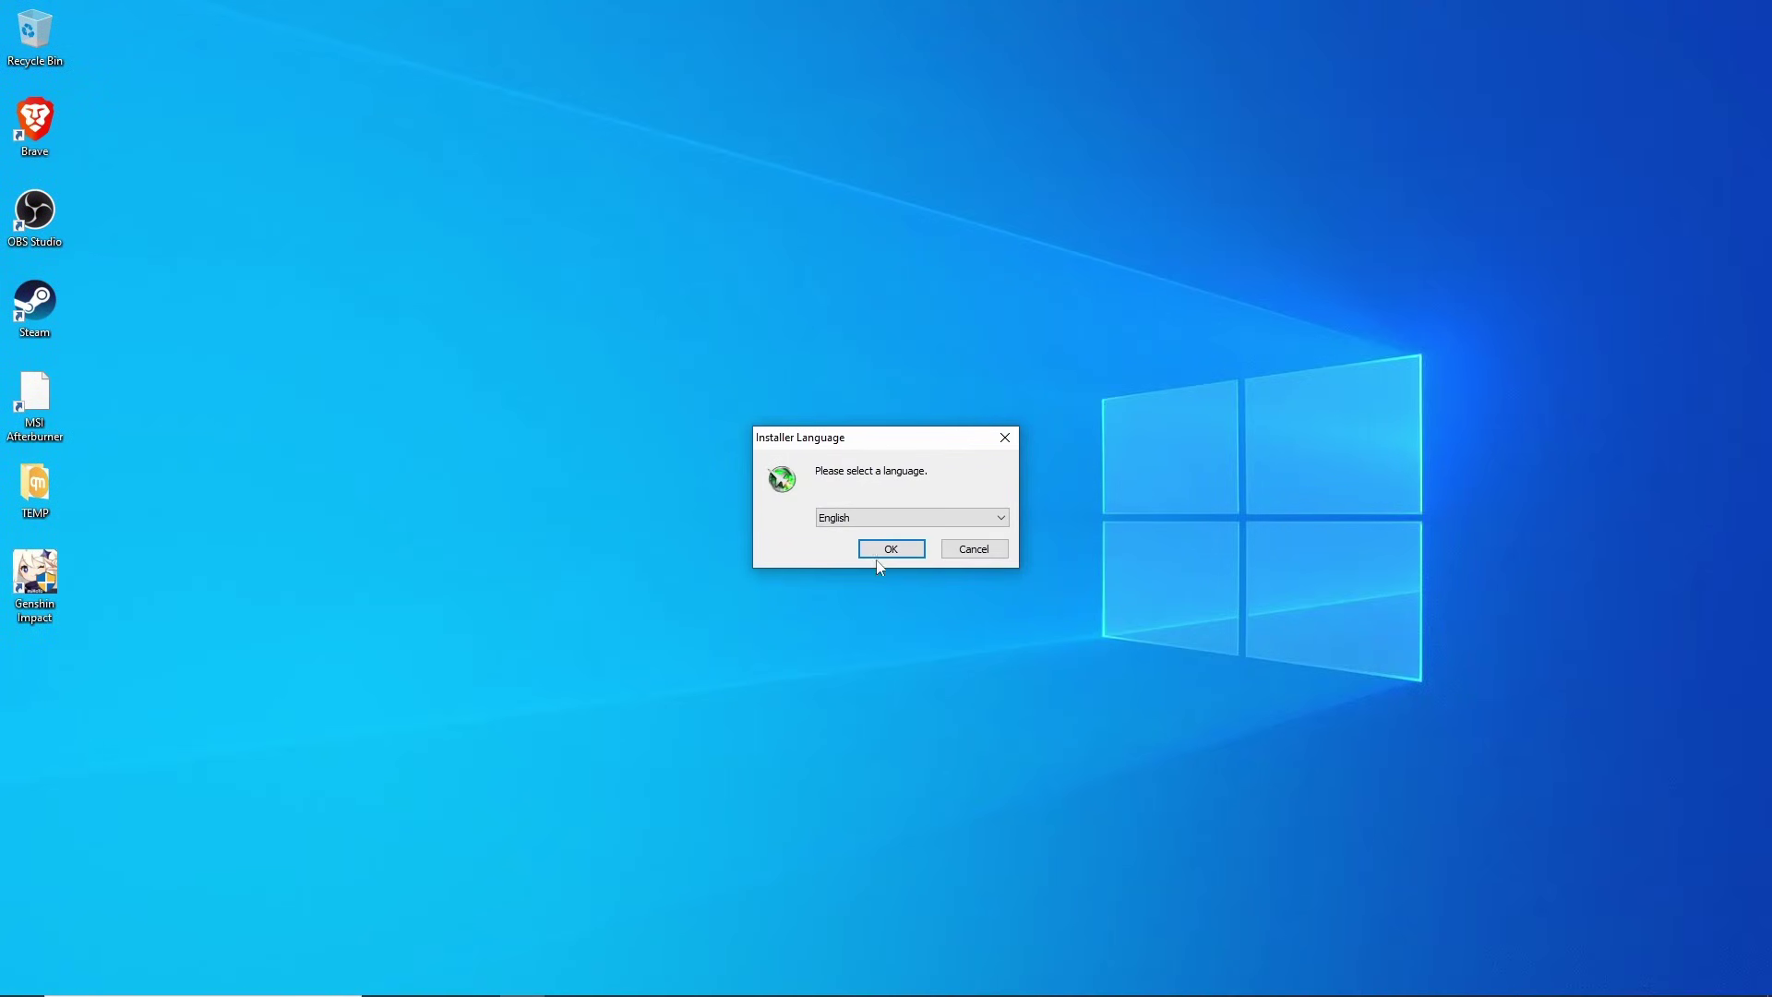
click(875, 546)
click(988, 654)
click(872, 598)
click(988, 655)
- Install with default components and location, finishing without showing the readme
click(988, 654)
click(988, 655)
click(988, 654)
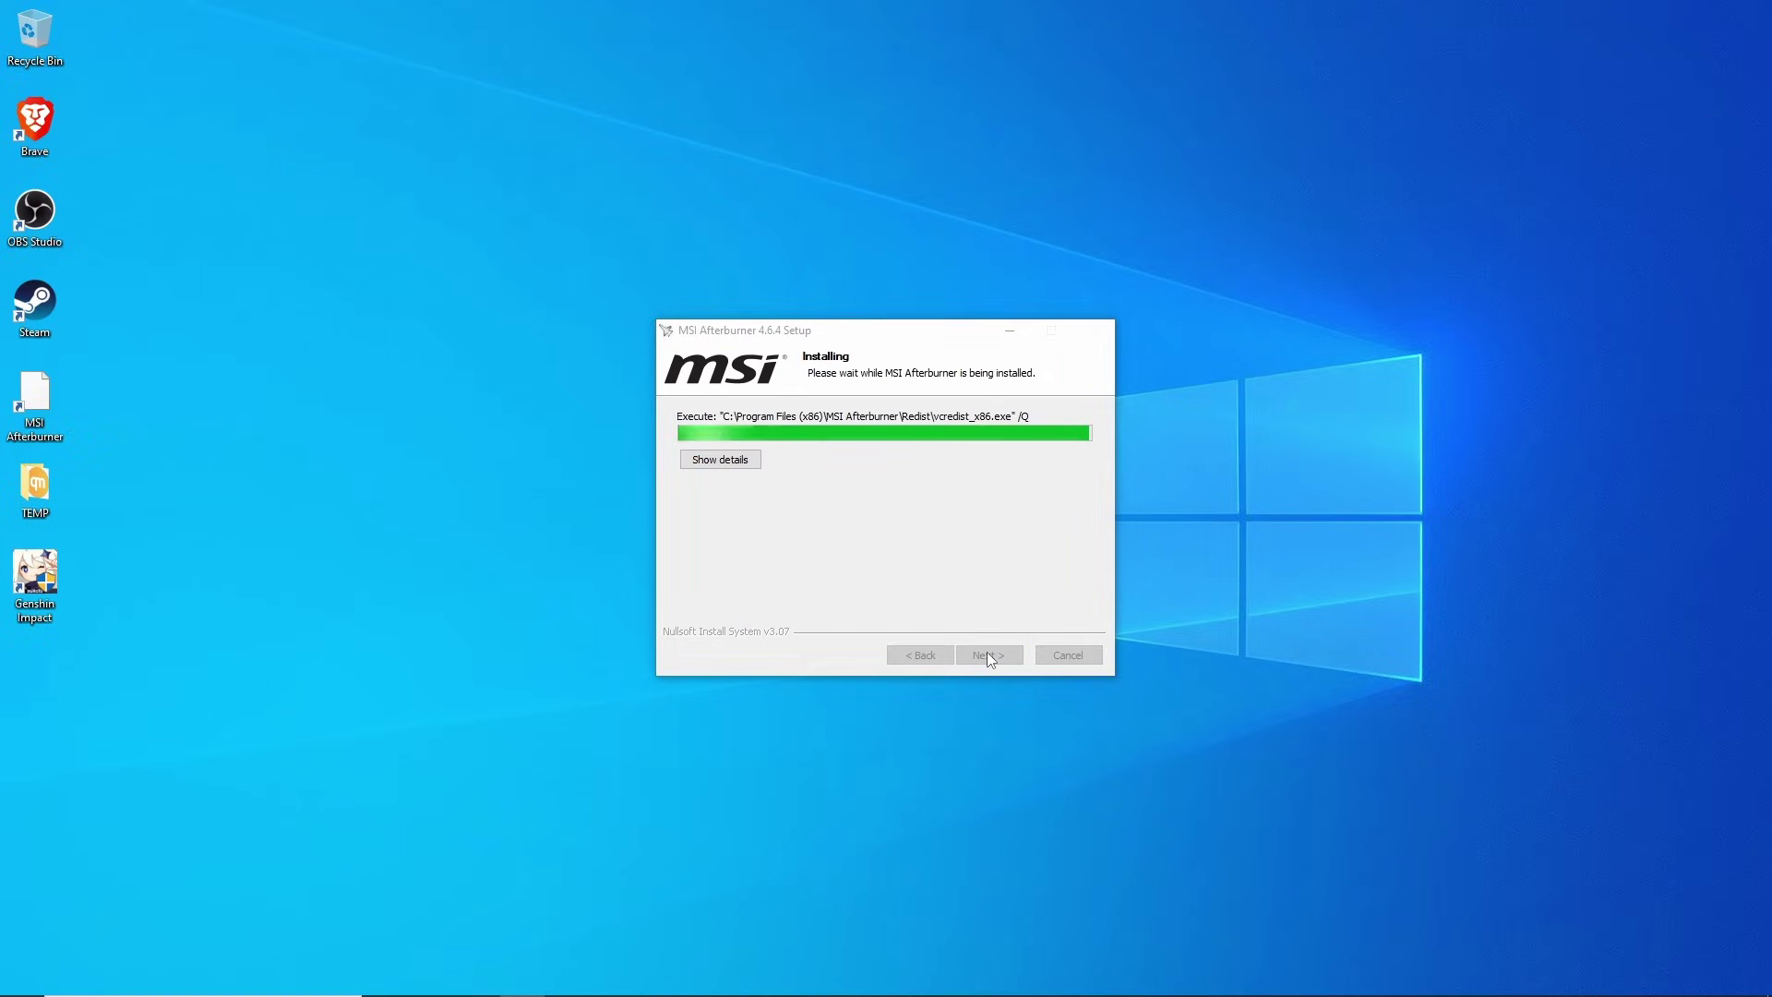
click(828, 515)
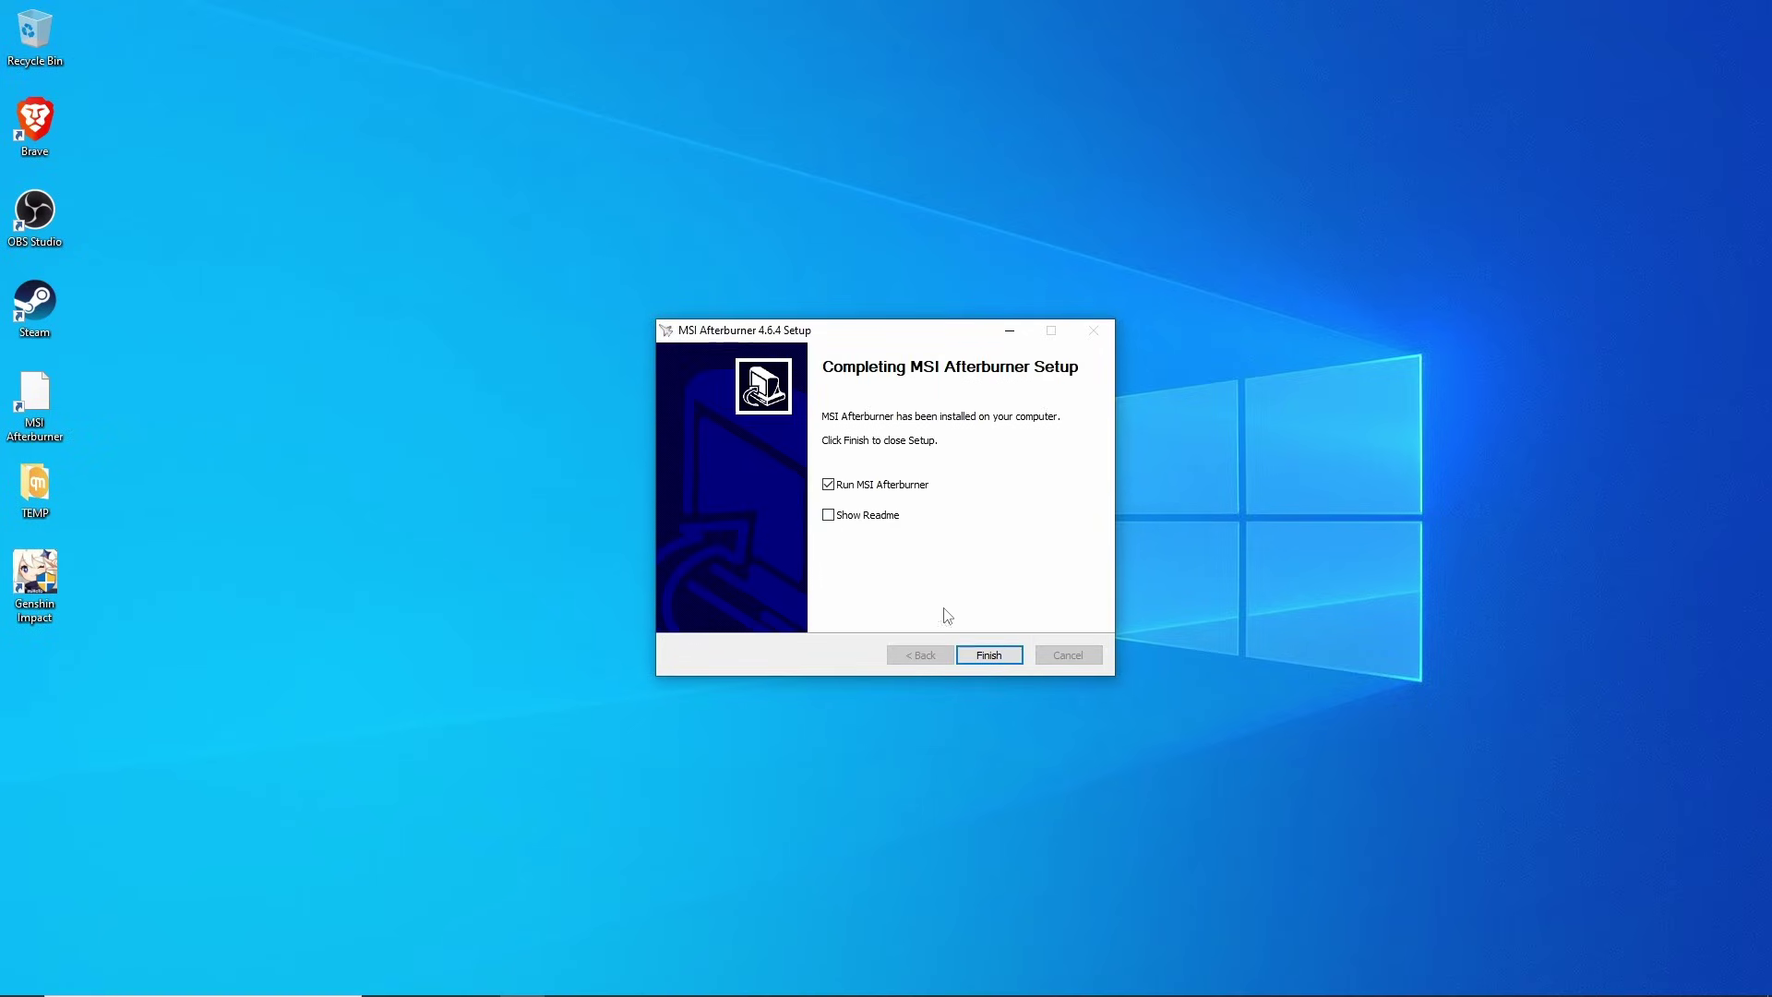
click(988, 654)
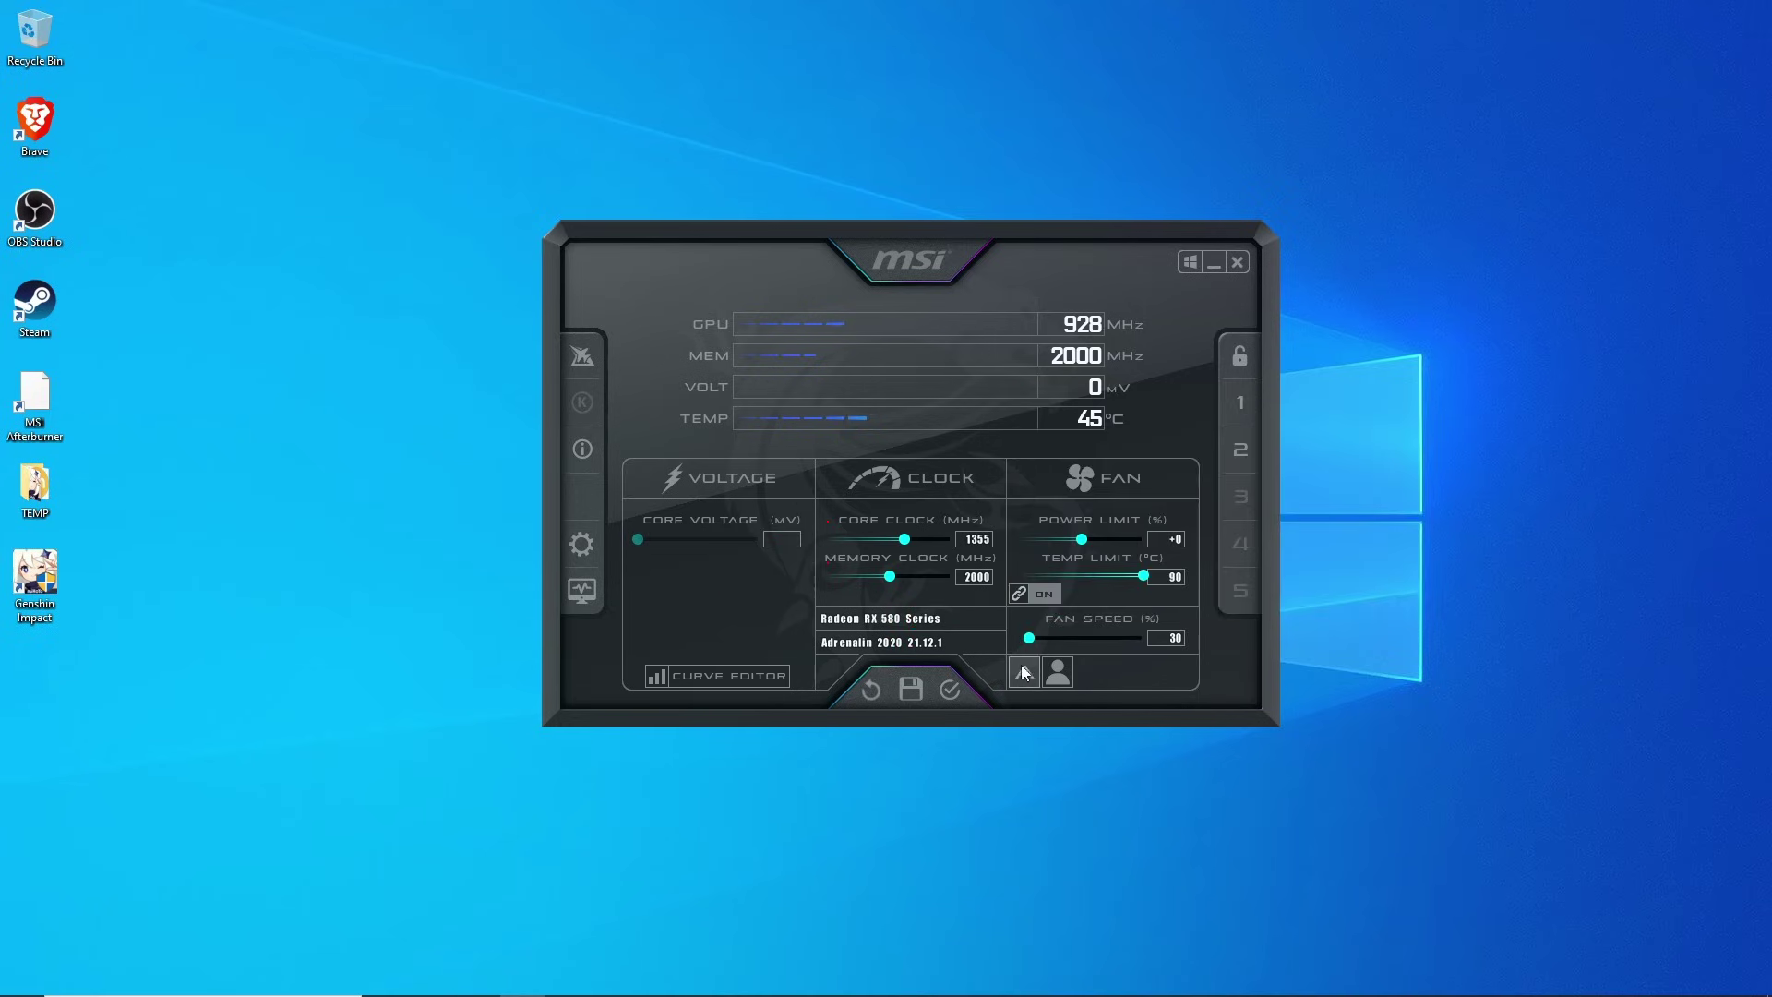
- Set the fan speed manually to 68%
drag(1029, 638, 1092, 644)
- Return the fan to Auto and tick Unlock voltage control in Settings
click(1024, 673)
click(583, 544)
click(586, 583)
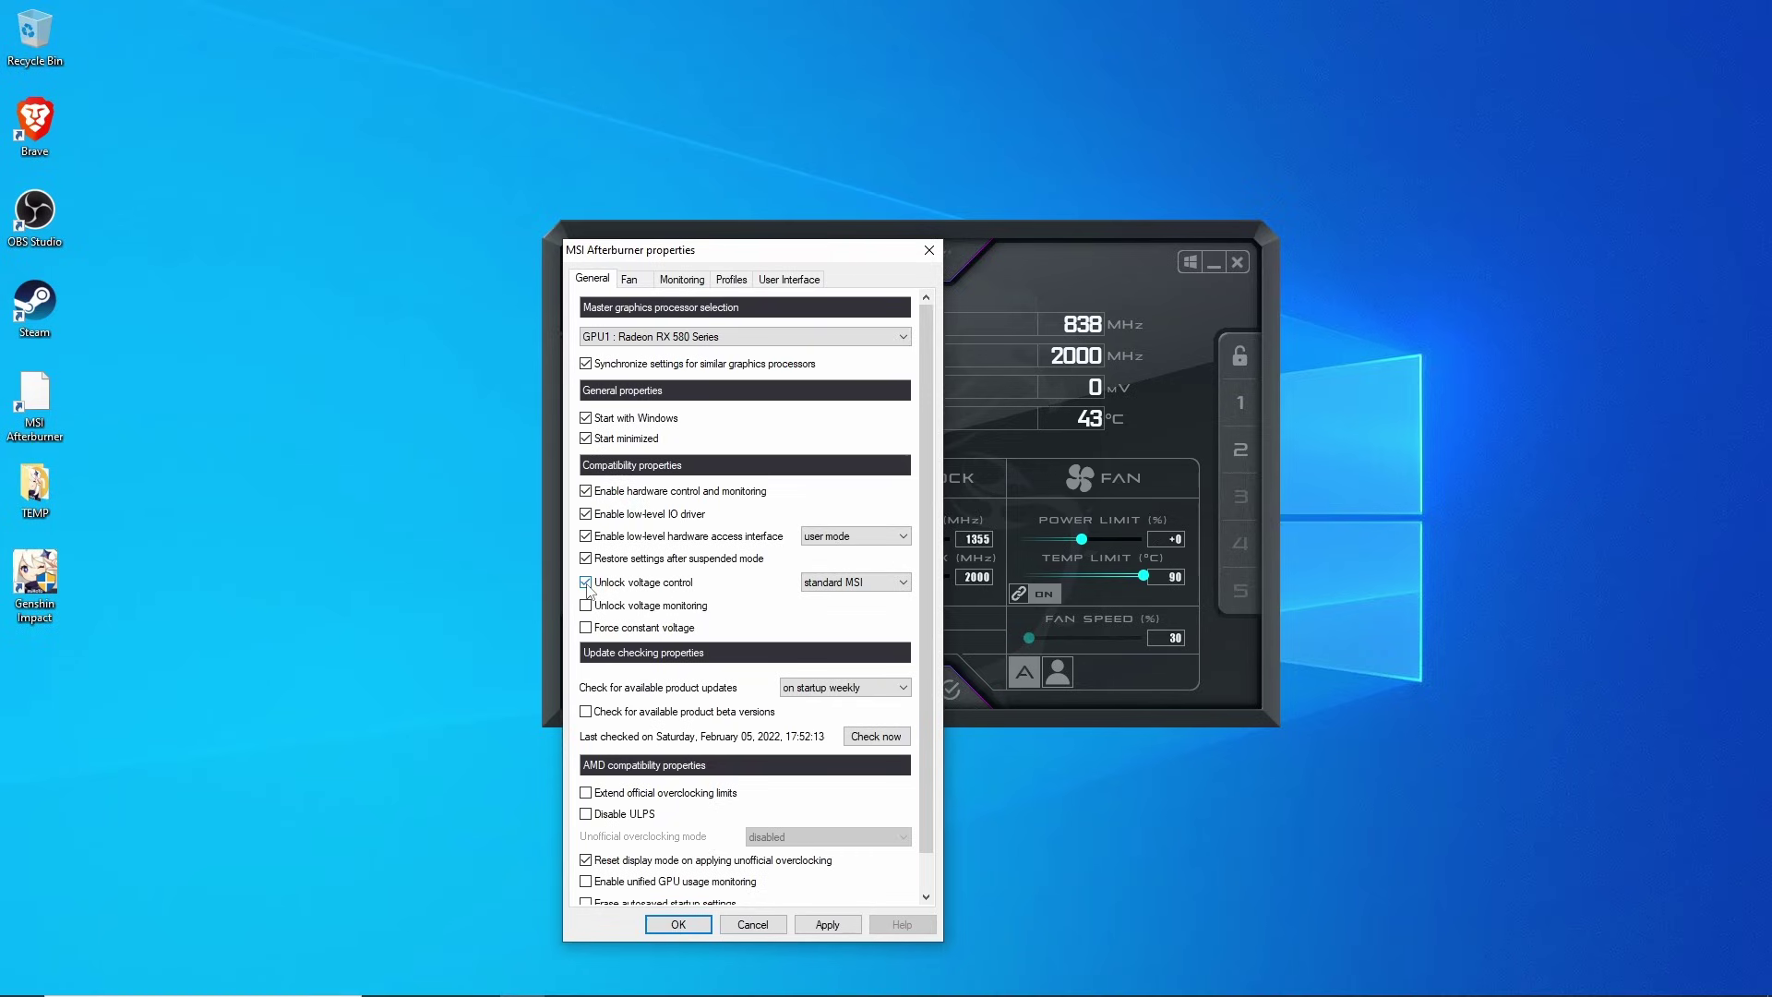
click(926, 249)
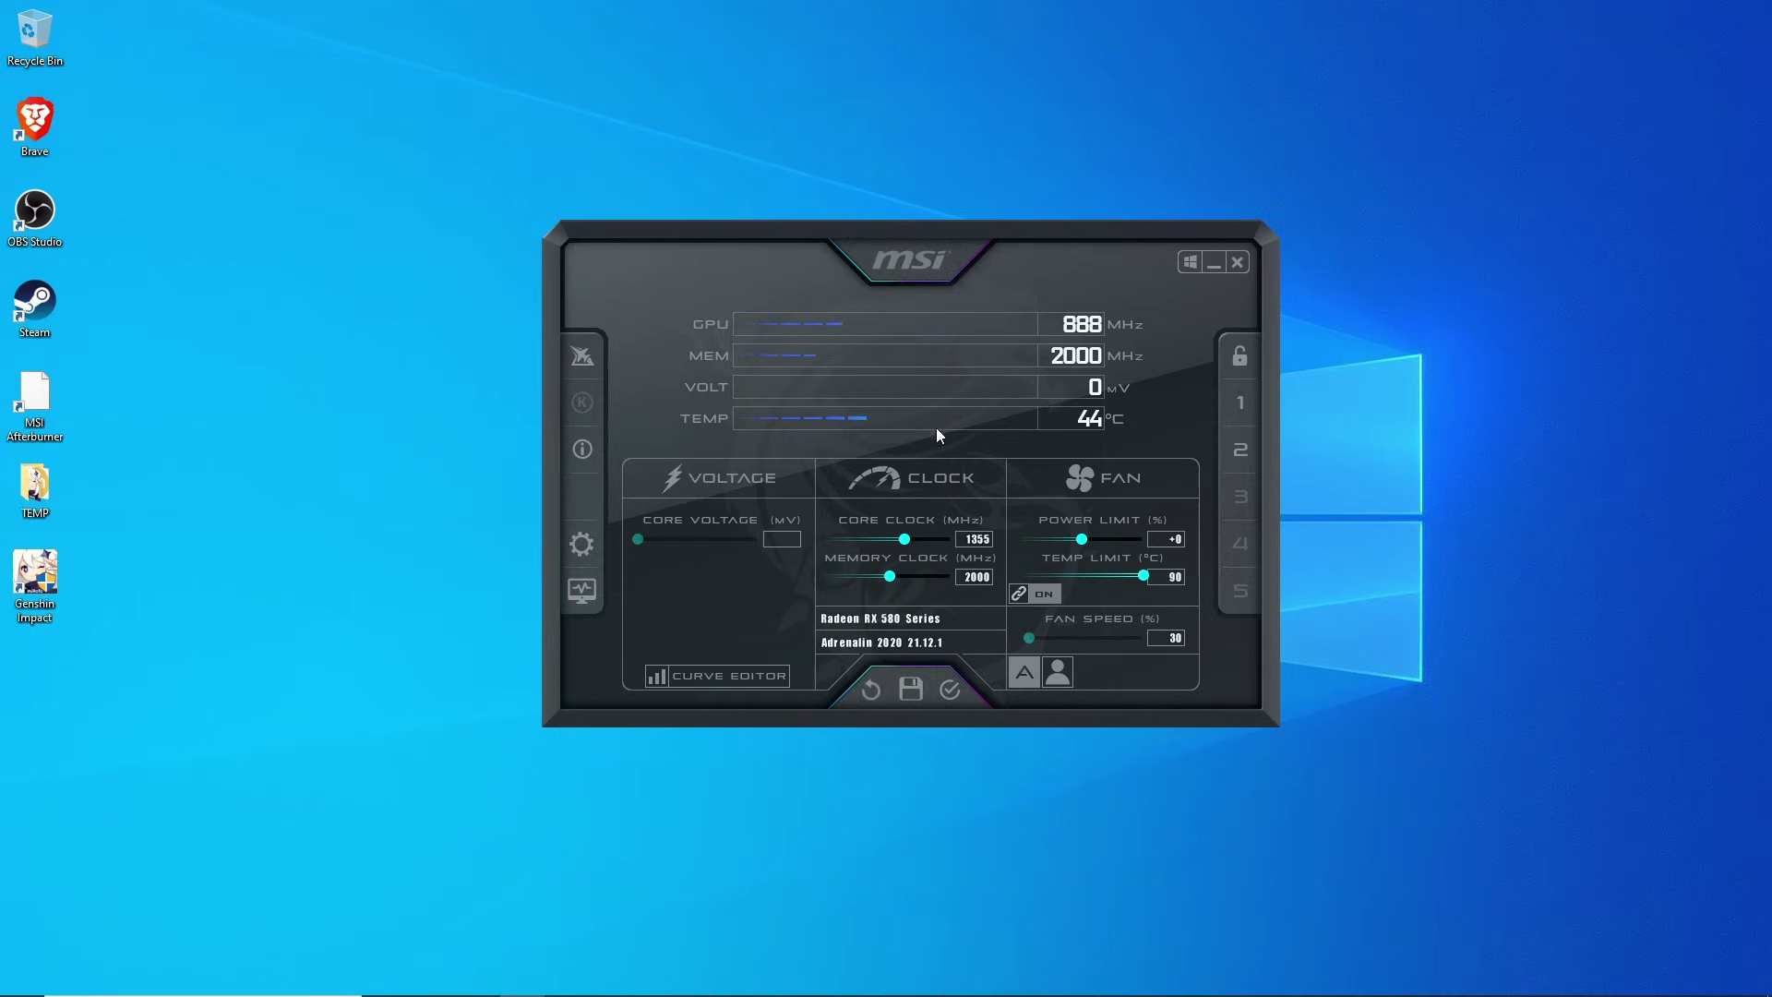
- Save settings to profile 1, reset to defaults, and enable apply at Windows startup
click(909, 689)
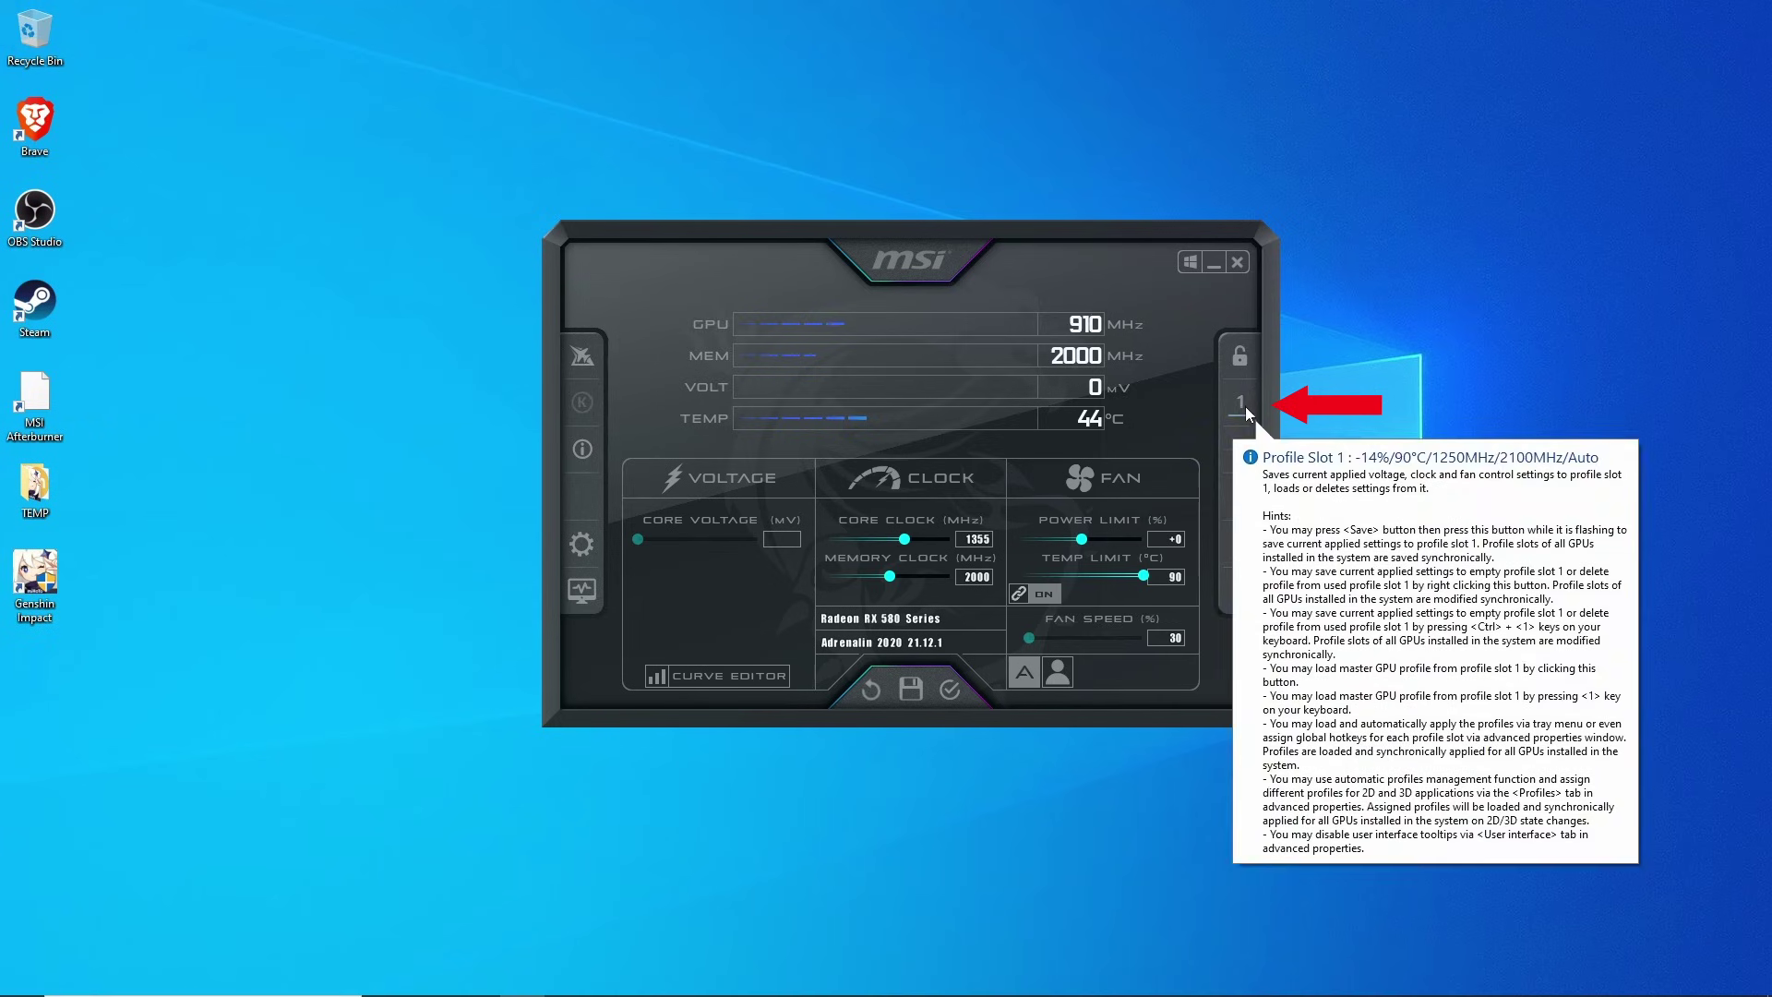
click(1242, 403)
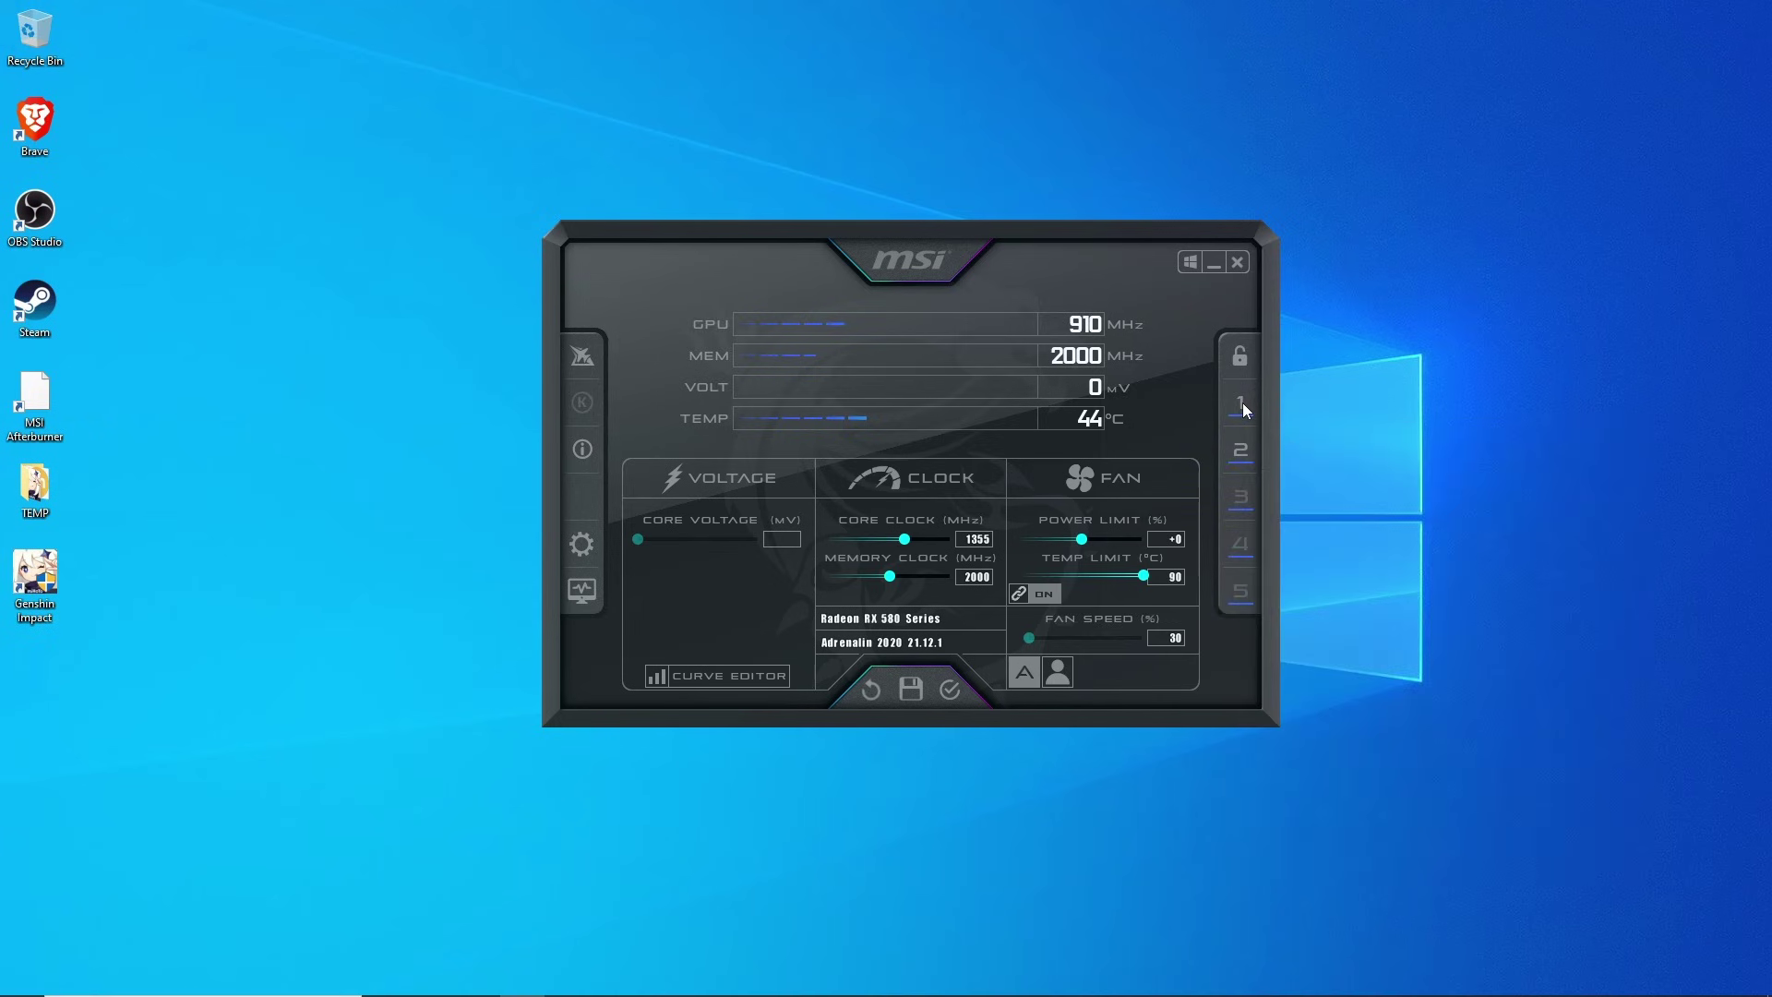
click(870, 690)
click(1188, 263)
- Nudge the Core Clock slider down from 1355 to 1354 MHz
drag(908, 543, 906, 540)
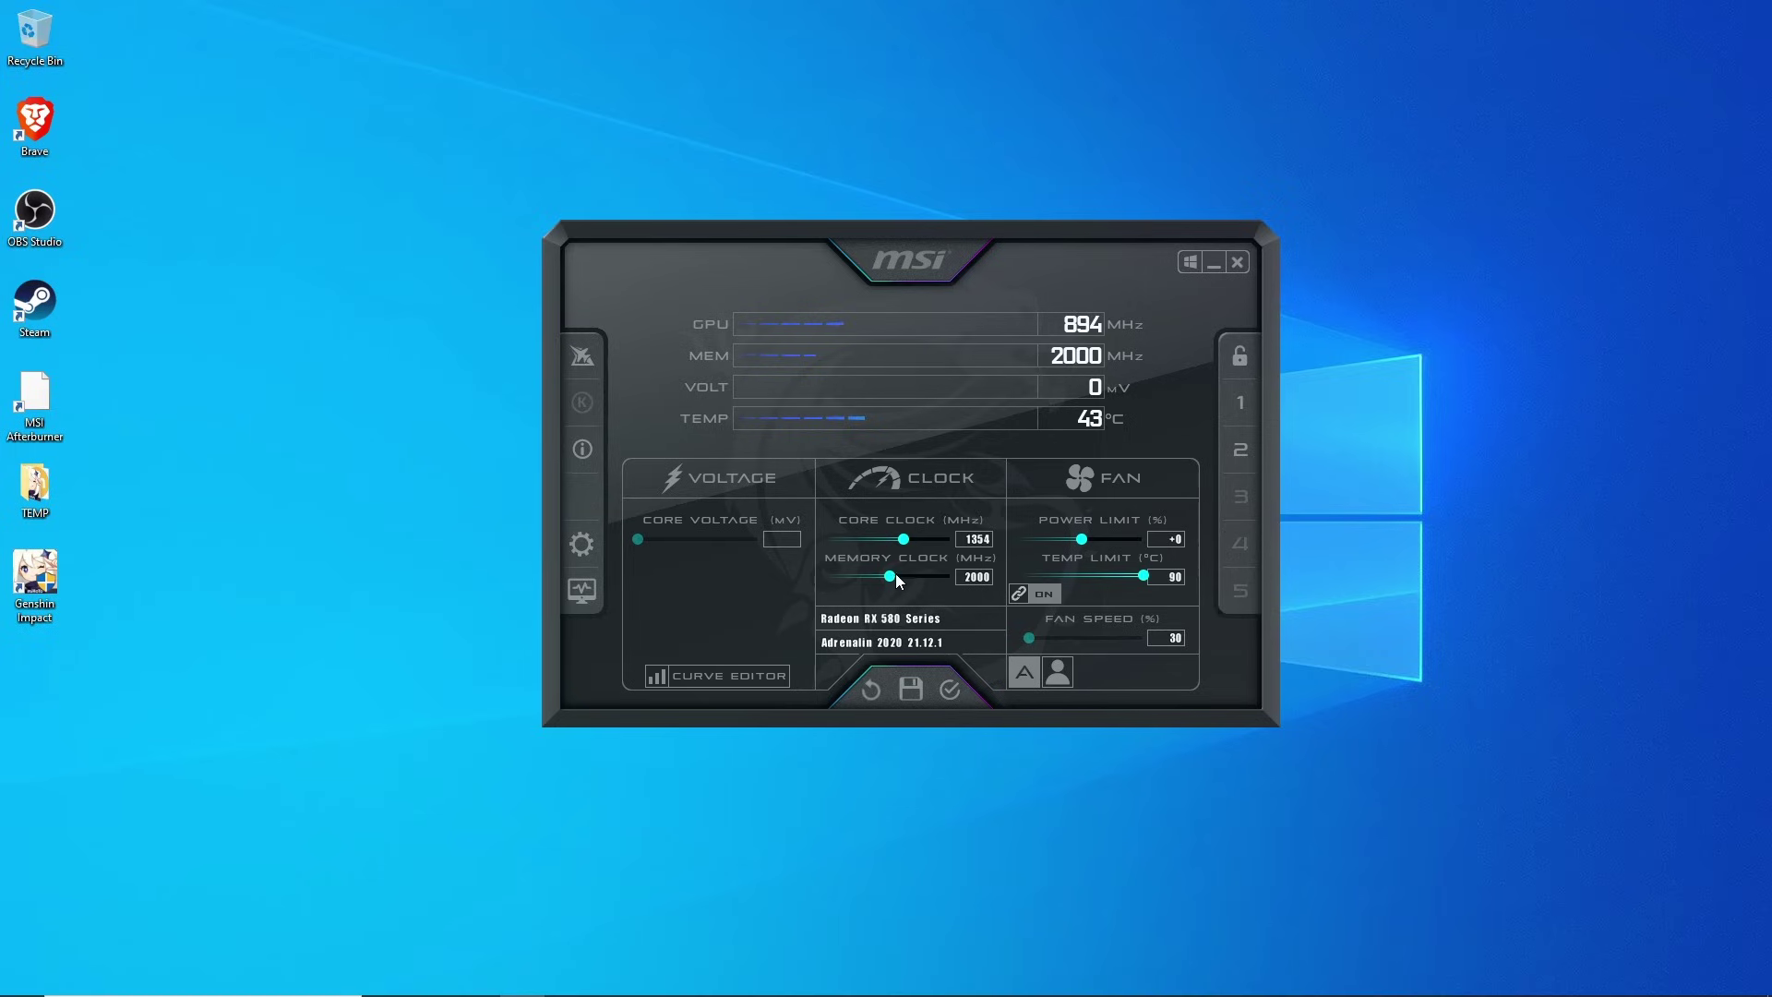